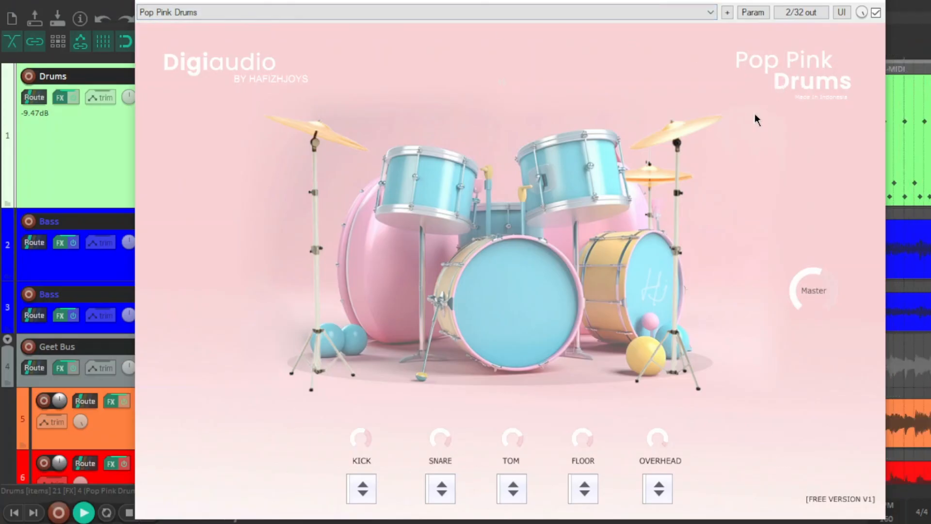
Close the Pop Pink Drums window and open the Drums track's effects chain to view the ReaEQ curve.
{"action": "left_click_drag", "start_coordinate": [653, 2], "coordinate": [691, 79]}
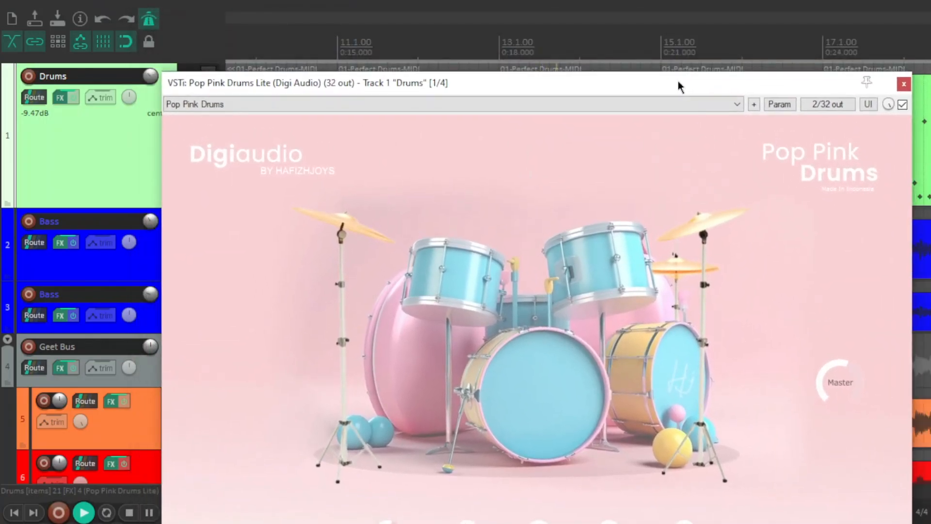
{"action": "left_click", "coordinate": [903, 105]}
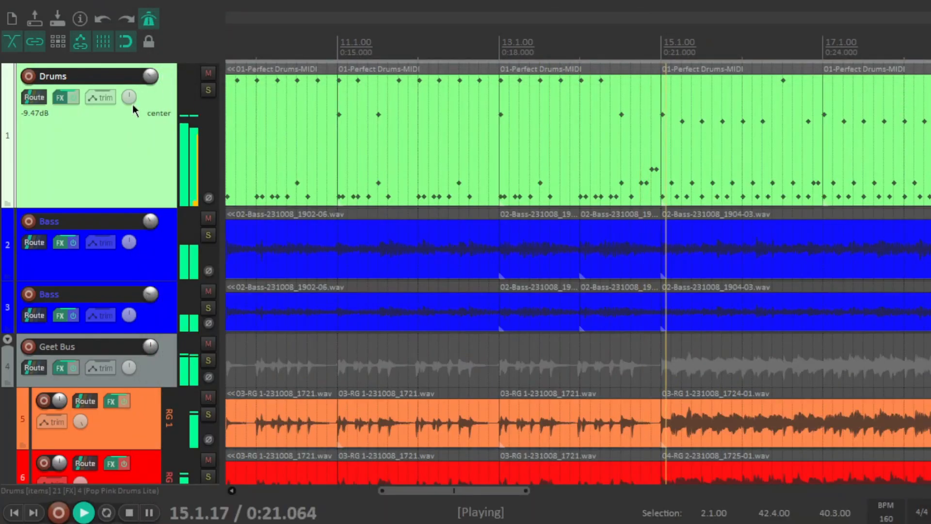
{"action": "left_click", "coordinate": [60, 97]}
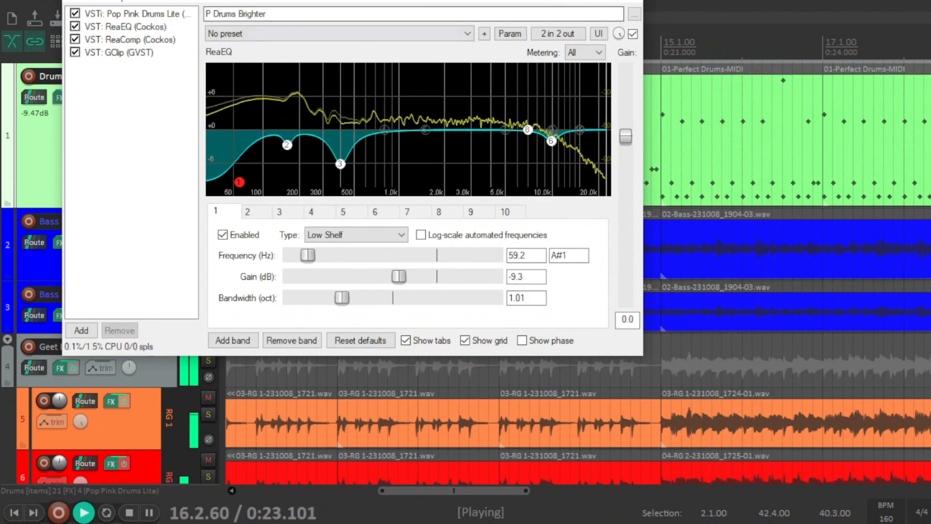
{"action": "left_click_drag", "start_coordinate": [253, 1], "coordinate": [443, 38]}
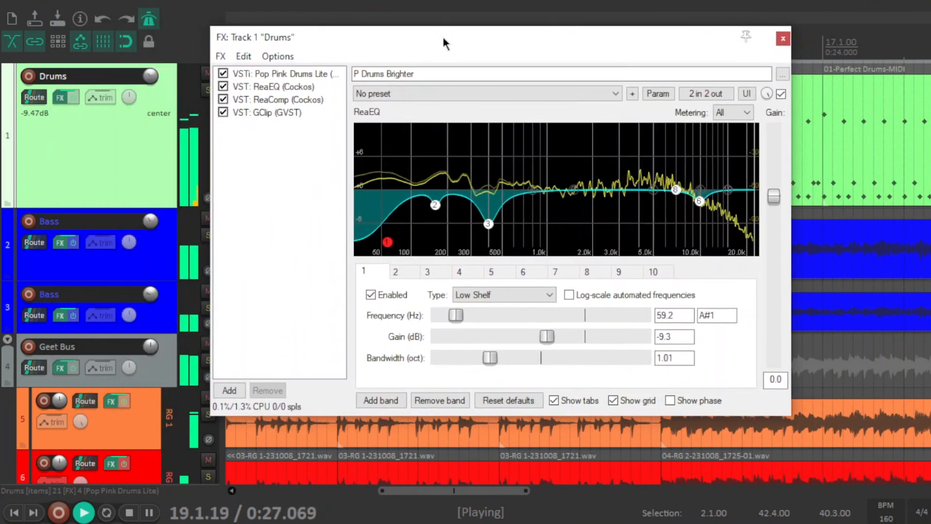
Inspect the ReaComp and GClip settings in the Drums effects chain, and close the chain window.
{"action": "left_click", "coordinate": [317, 99]}
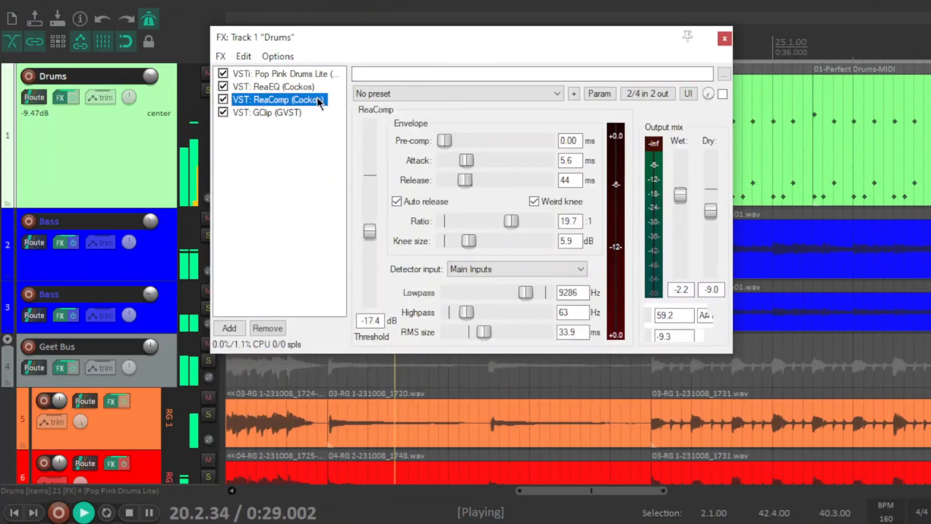
{"action": "left_click", "coordinate": [289, 165]}
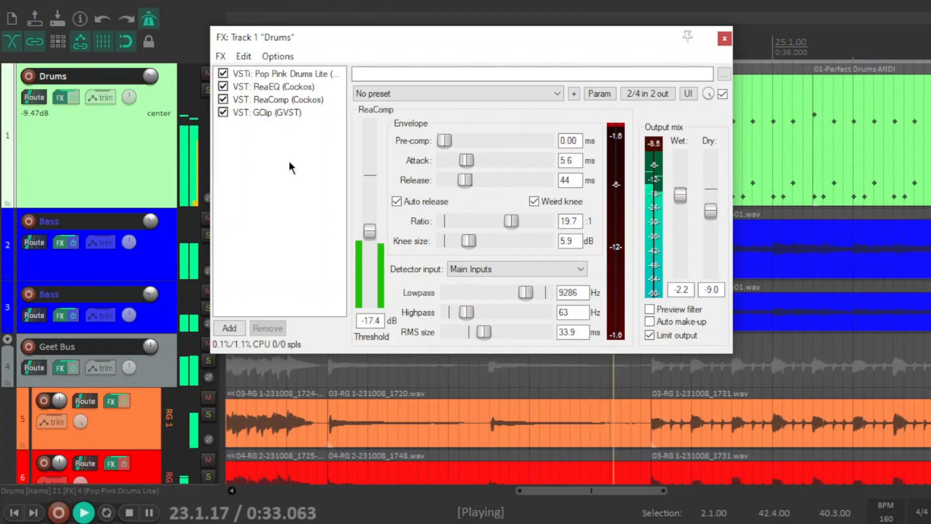
{"action": "left_click", "coordinate": [282, 115]}
{"action": "left_click", "coordinate": [282, 172]}
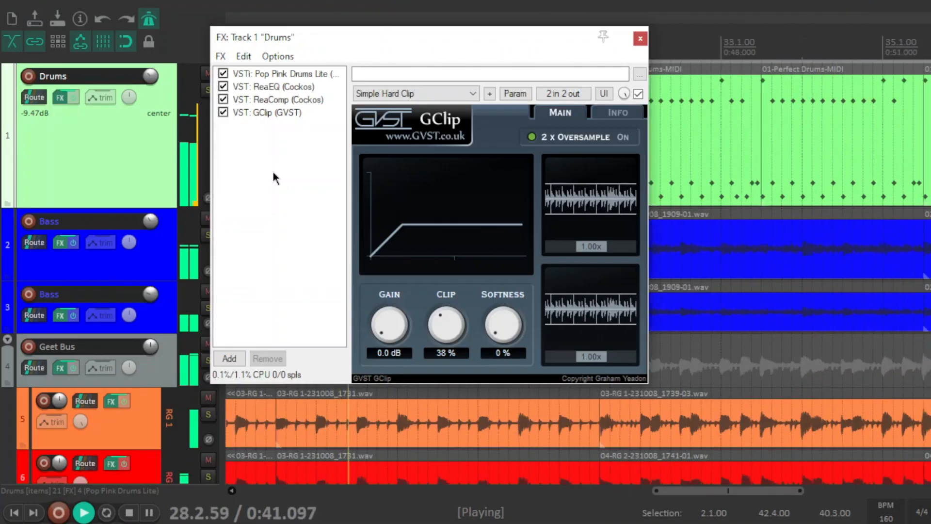
{"action": "left_click", "coordinate": [640, 38]}
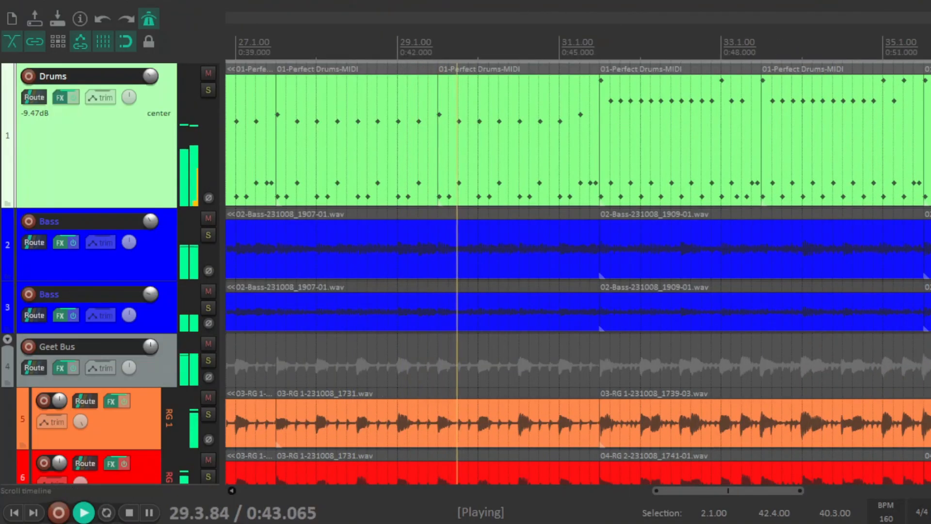
{"action": "scroll", "coordinate": [597, 152], "scroll_direction": "up", "scroll_amount": 5}
{"action": "scroll", "coordinate": [597, 151], "scroll_direction": "down", "scroll_amount": 3}
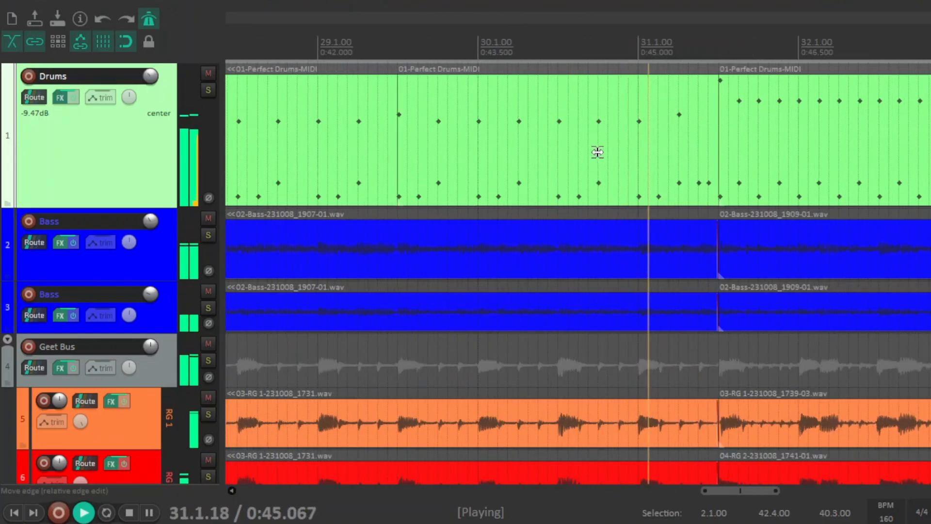
{"action": "scroll", "coordinate": [597, 152], "scroll_direction": "down", "scroll_amount": 2}
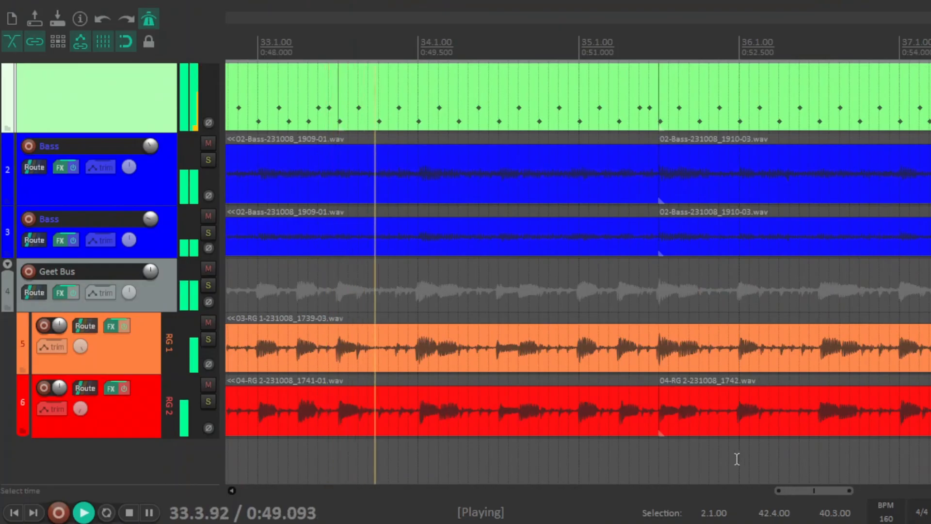
{"action": "scroll", "coordinate": [713, 461], "scroll_direction": "up", "scroll_amount": 2}
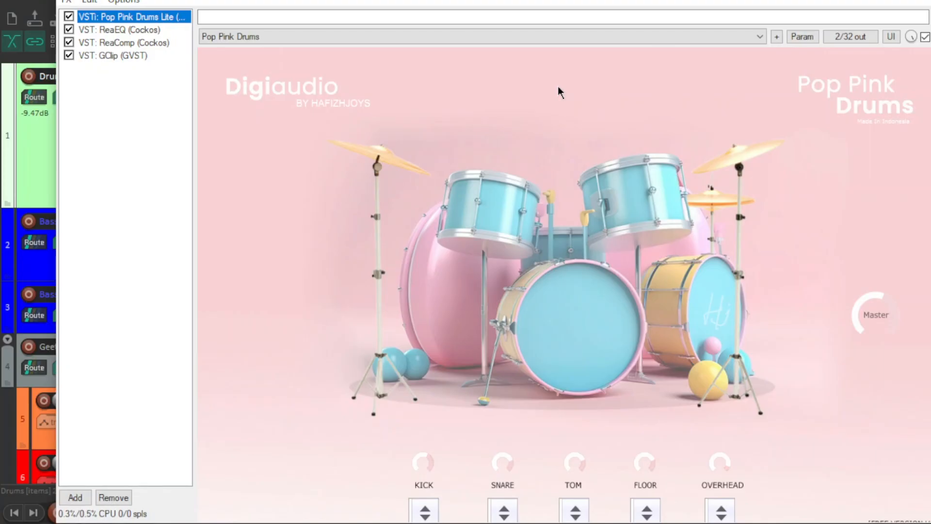
Review Pop Pink Drums and the ReaEQ bands in the Drums effects chain, and close the chain window.
{"action": "scroll", "coordinate": [858, 178], "scroll_direction": "down", "scroll_amount": 1}
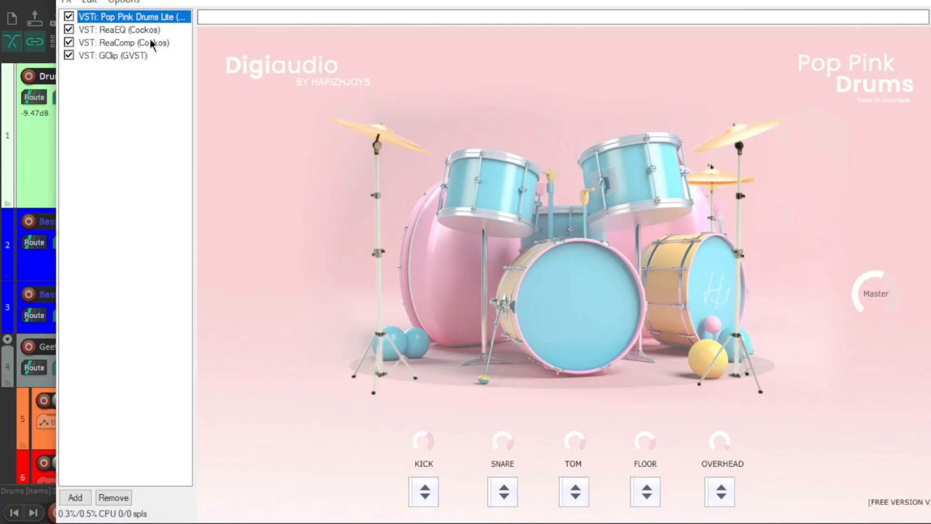
{"action": "left_click", "coordinate": [121, 29]}
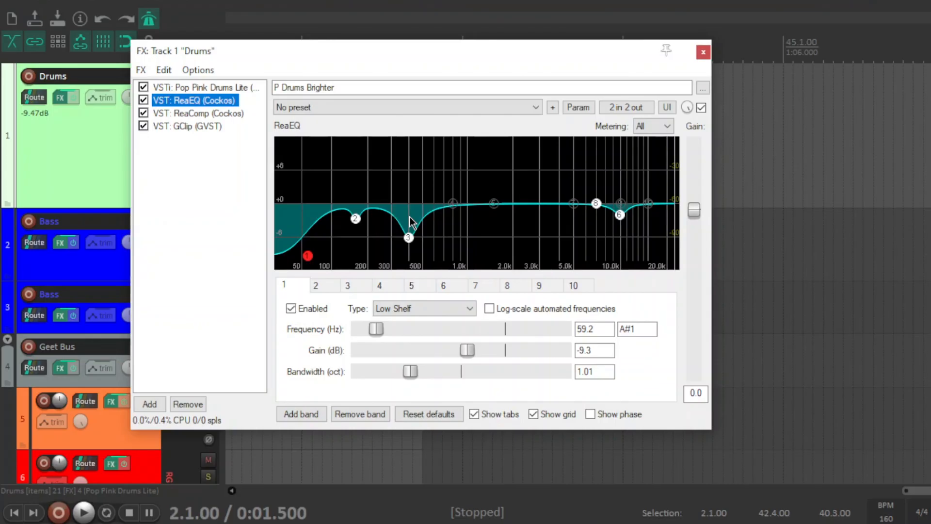
{"action": "left_click", "coordinate": [216, 188]}
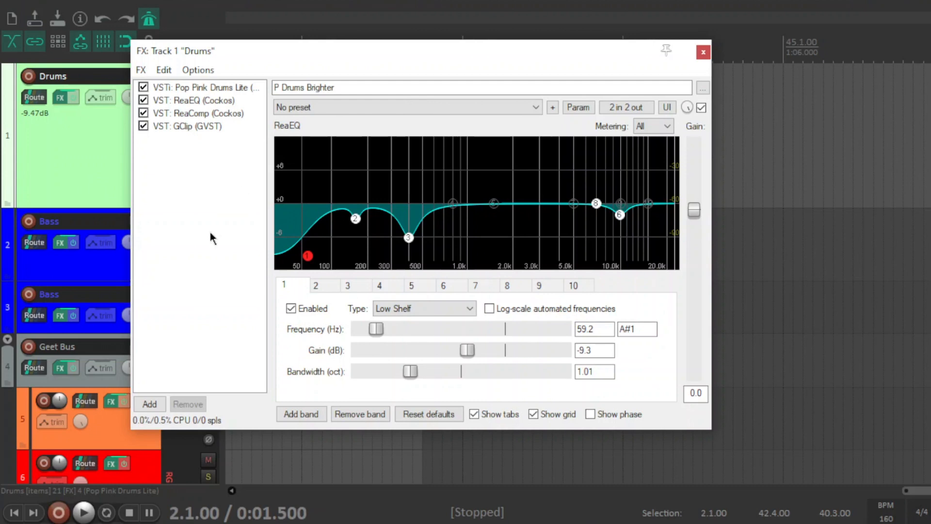
{"action": "left_click", "coordinate": [14, 513]}
{"action": "left_click", "coordinate": [703, 51]}
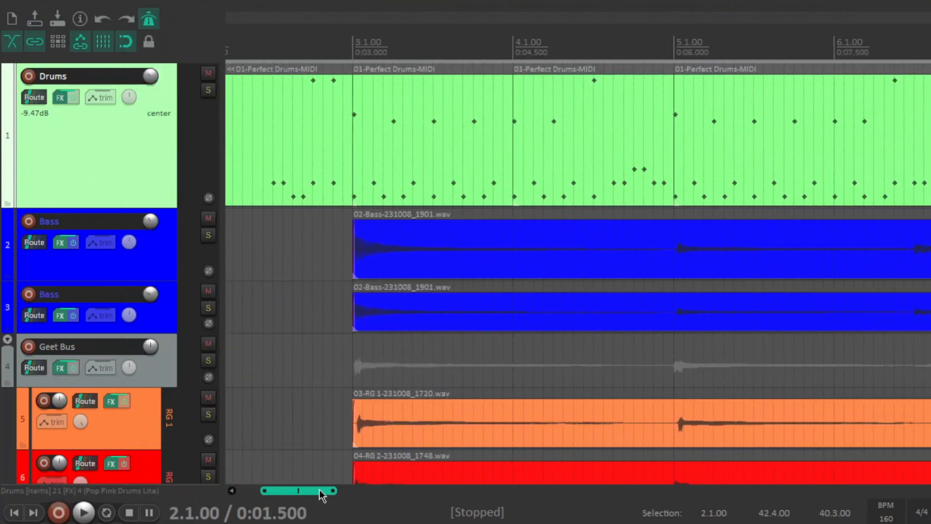
Solo the Drums track and play the opening fill from about 2.2.75, stopping after a few bars.
{"action": "left_click", "coordinate": [205, 92]}
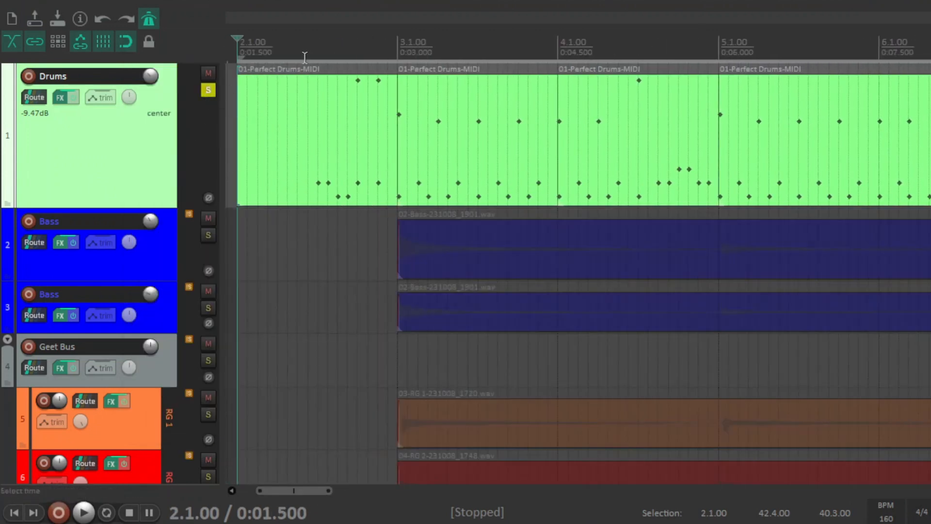
{"action": "left_click", "coordinate": [308, 47]}
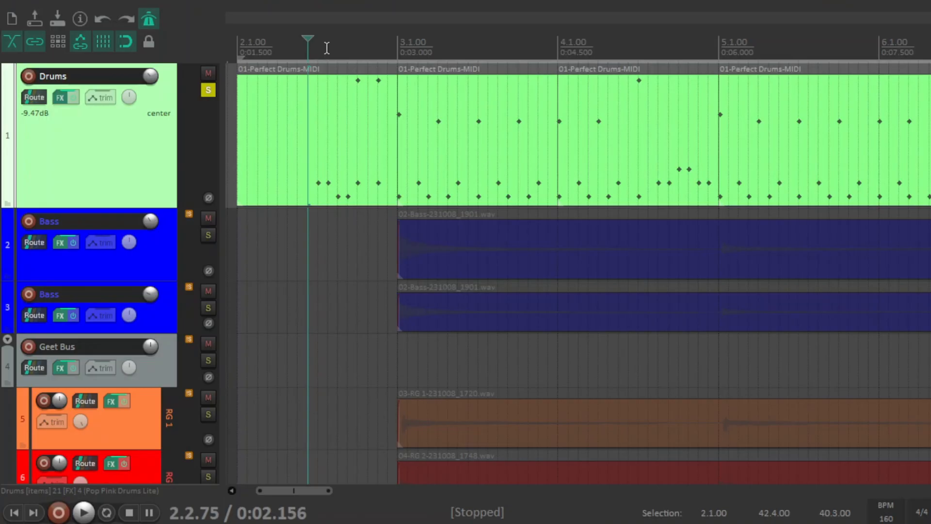
{"action": "key", "text": "space"}
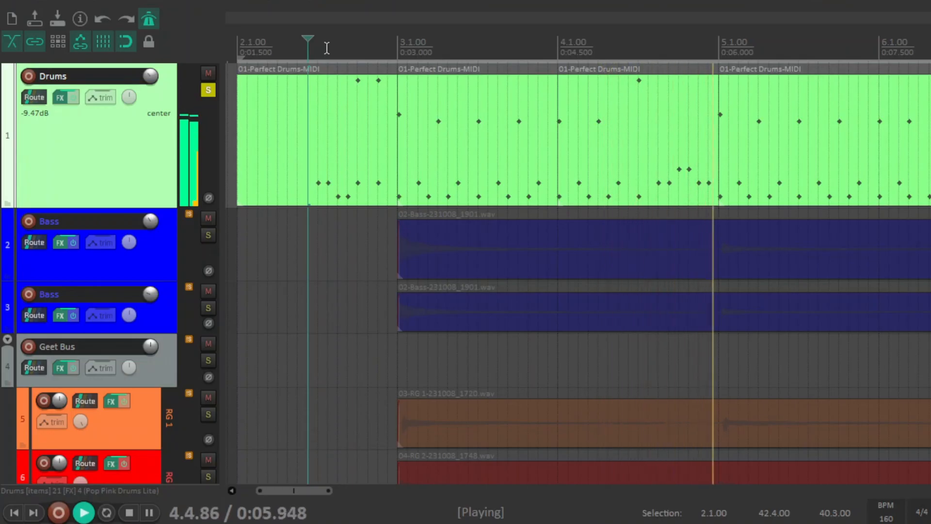
{"action": "key", "text": "space"}
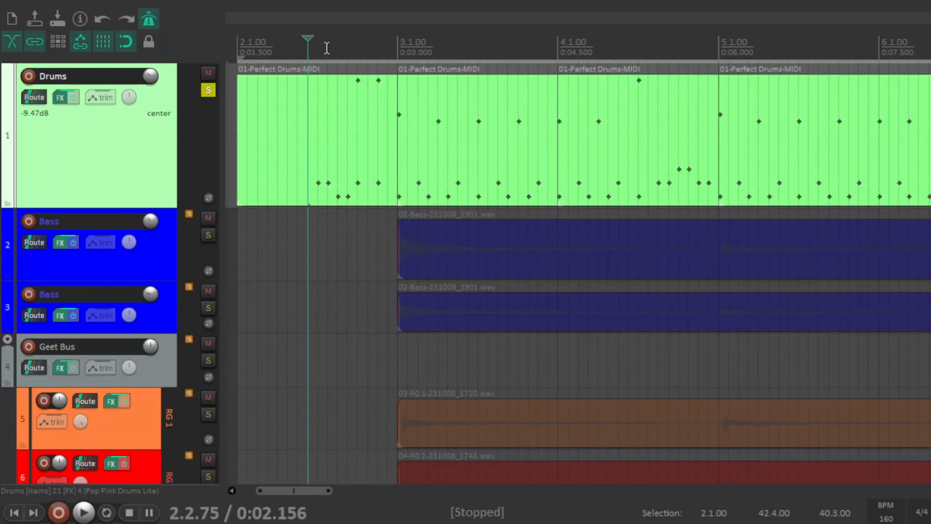
Play the soloed drum part from bar 3.1.00 and stop it.
{"action": "left_click", "coordinate": [397, 46]}
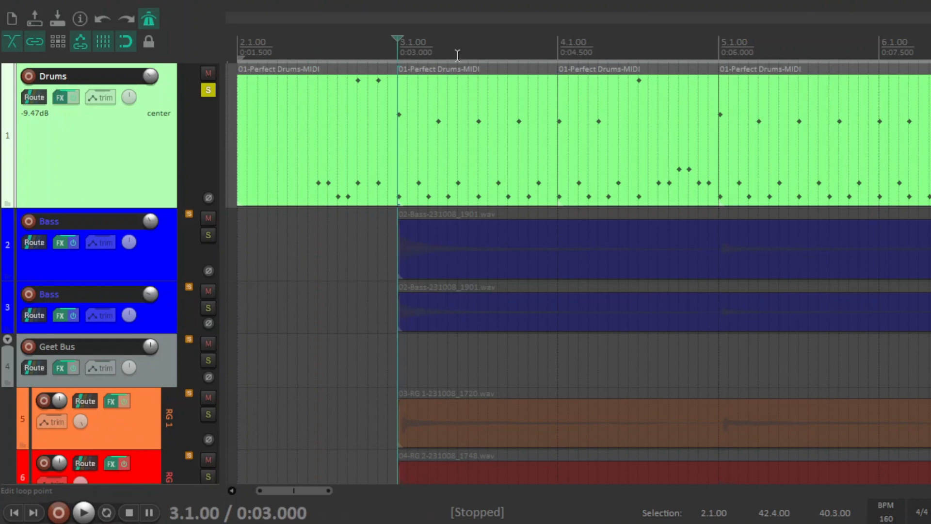
{"action": "key", "text": "space"}
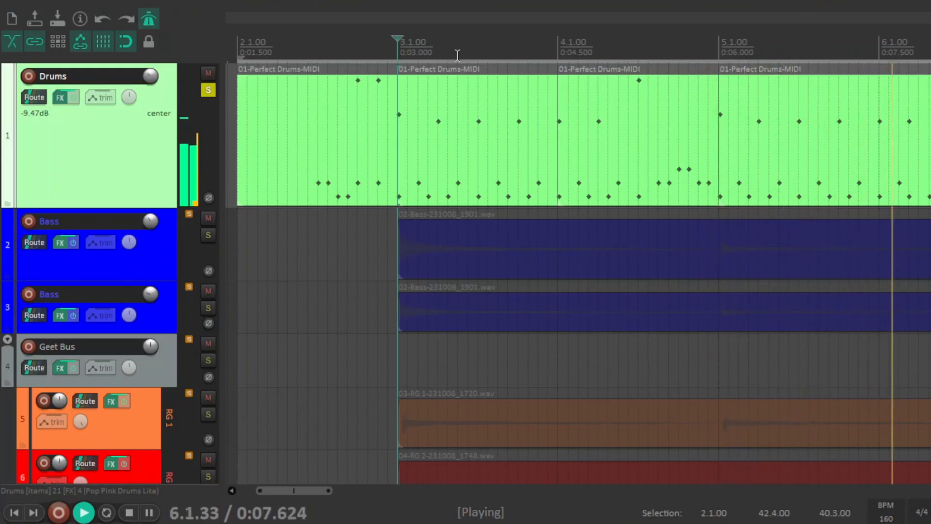
{"action": "key", "text": "space"}
Play the soloed drums from 19.2.50, just before the section that starts after the gap in bar 19, and stop.
{"action": "left_click_drag", "start_coordinate": [313, 493], "coordinate": [581, 513]}
{"action": "left_click", "coordinate": [390, 39]}
{"action": "key", "text": "space"}
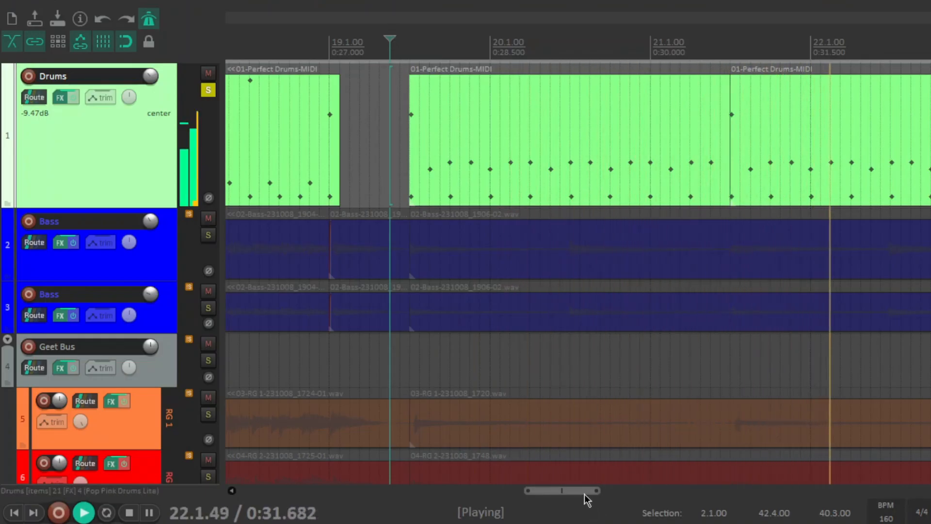
{"action": "key", "text": "space"}
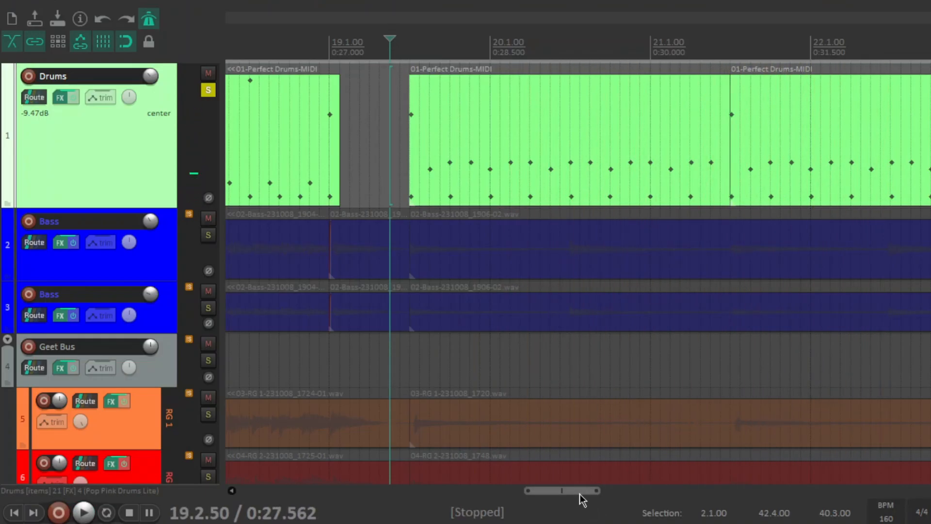
Open the drum MIDI item following the bar 19 gap in the MIDI editor and play it from its start.
{"action": "left_click_drag", "start_coordinate": [580, 493], "coordinate": [581, 494]}
{"action": "double_click", "coordinate": [544, 156]}
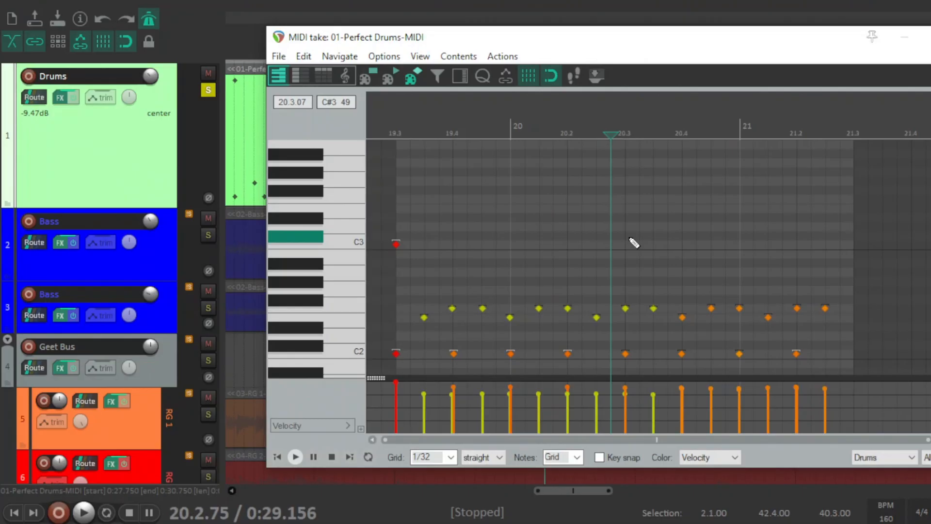
{"action": "left_click", "coordinate": [388, 127]}
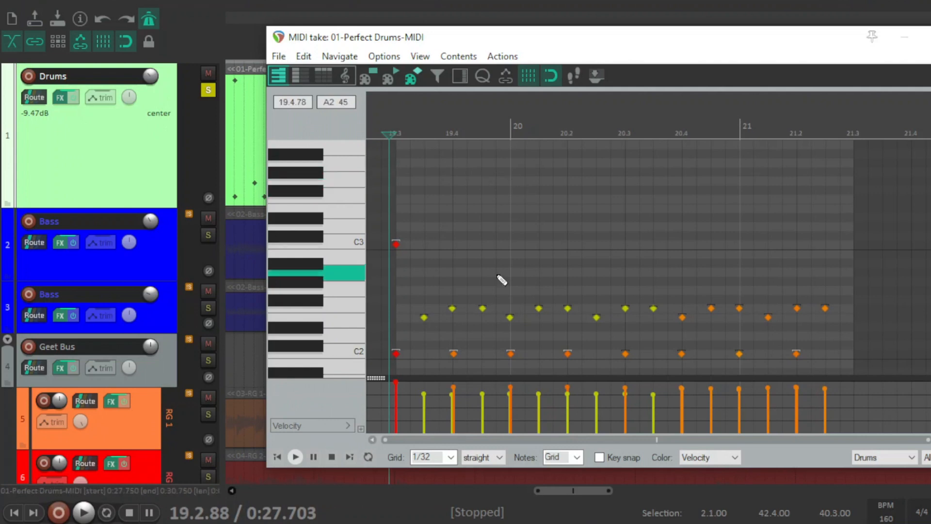
{"action": "key", "text": "space"}
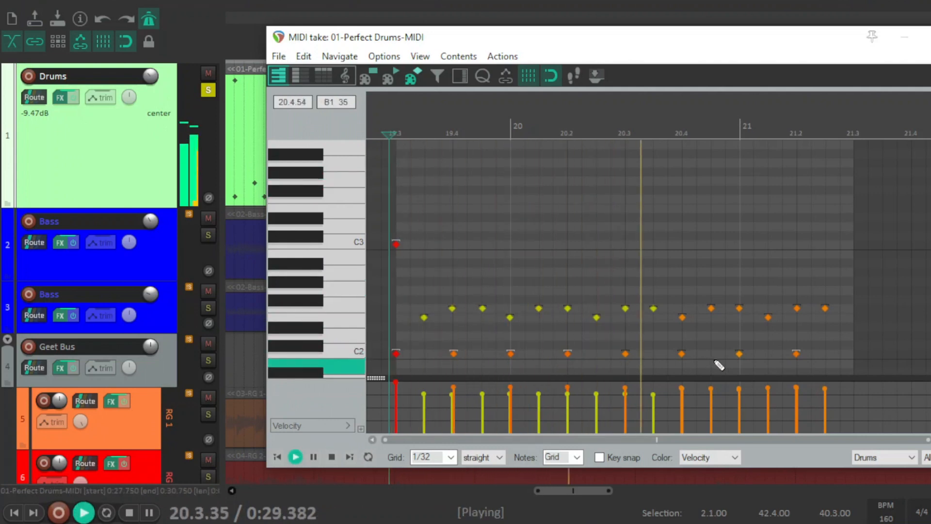
{"action": "key", "text": "space"}
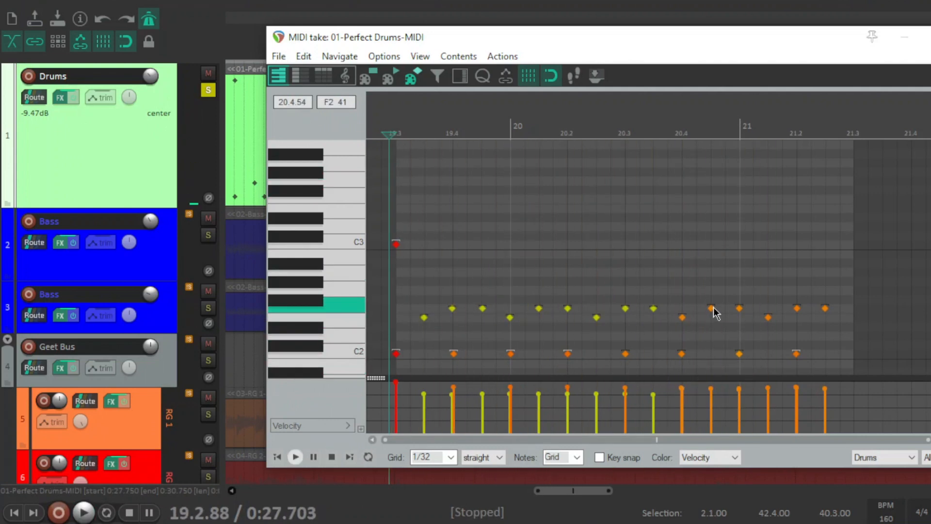
Set the velocity of the F2 note midway between beats 20.4 and 21 to 105.
{"action": "mouse_move", "coordinate": [711, 305]}
{"action": "left_mouse_down"}
{"action": "mouse_move", "coordinate": [711, 295]}
{"action": "mouse_move", "coordinate": [711, 354]}
{"action": "mouse_move", "coordinate": [717, 291]}
{"action": "mouse_move", "coordinate": [720, 304]}
{"action": "left_mouse_up"}
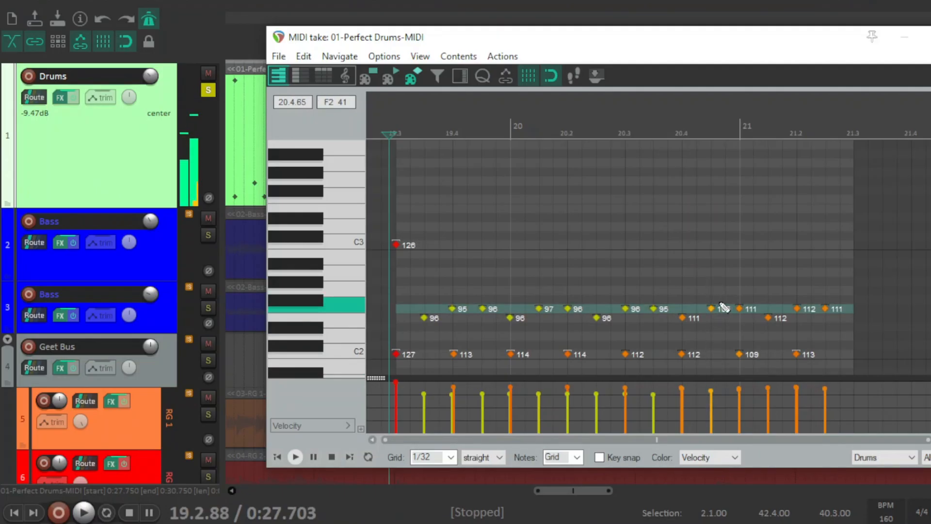
{"action": "left_click", "coordinate": [704, 246]}
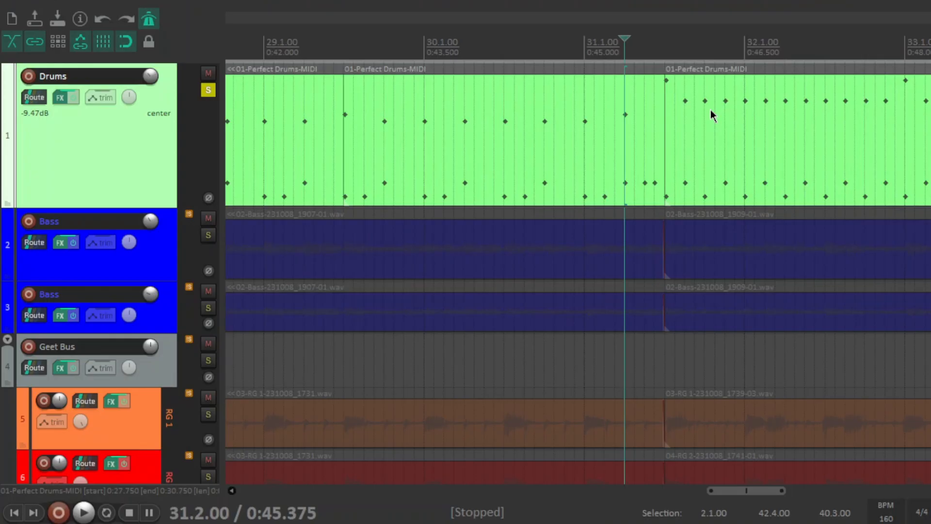
Play the soloed drums from 31.2.00 through the following section to bar 36, and stop.
{"action": "key", "text": "space"}
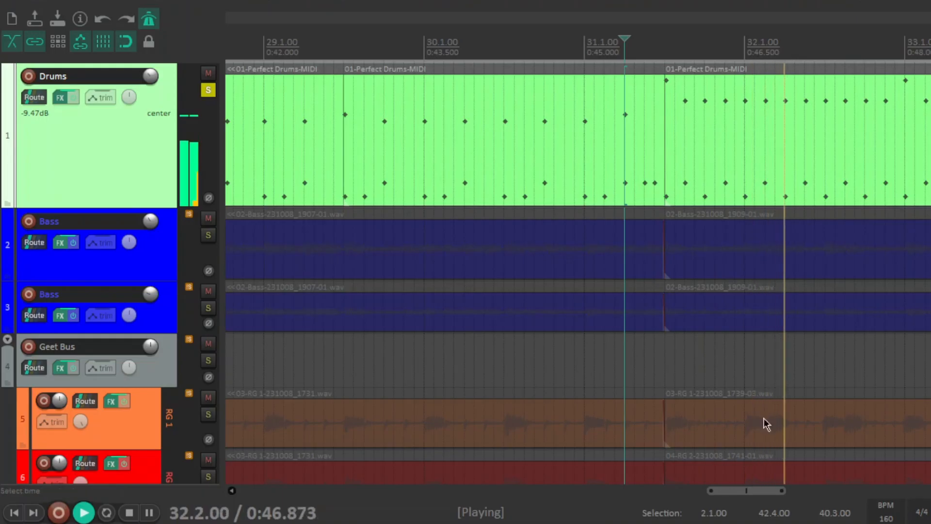
{"action": "left_click_drag", "start_coordinate": [771, 490], "coordinate": [839, 499]}
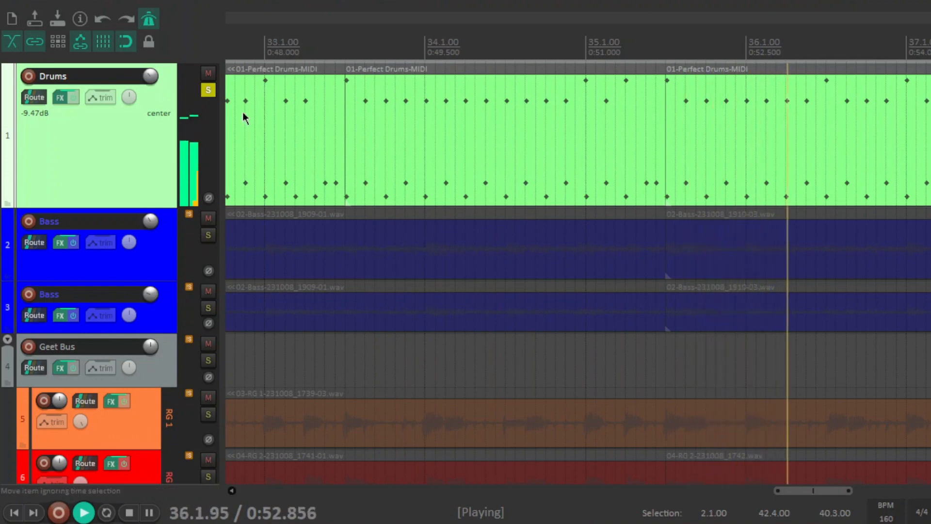
{"action": "key", "text": "space"}
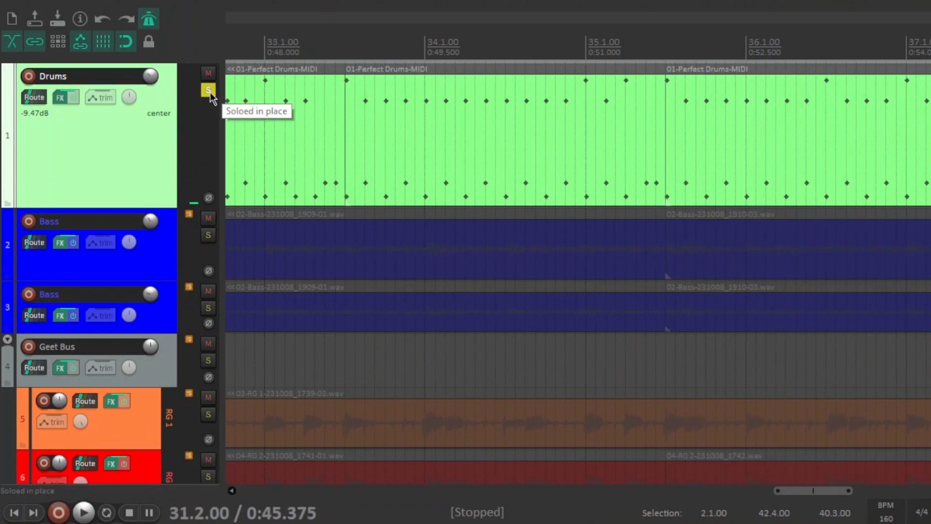
Unsolo the Drums track and return the edit cursor to the song's first drum item at 2.1.00.
{"action": "left_click", "coordinate": [208, 91]}
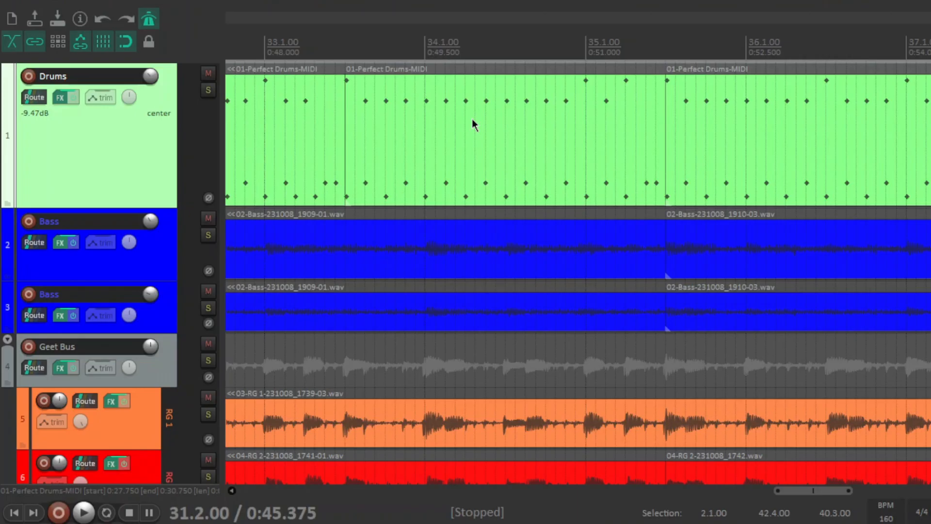
{"action": "scroll", "coordinate": [473, 121], "scroll_direction": "down", "scroll_amount": 4}
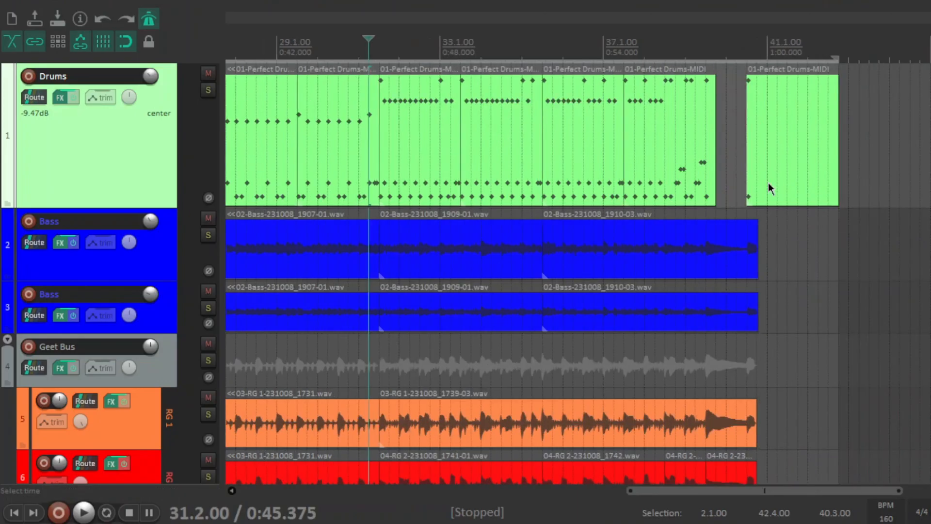
{"action": "left_click_drag", "start_coordinate": [665, 494], "coordinate": [272, 495]}
{"action": "left_click", "coordinate": [266, 43]}
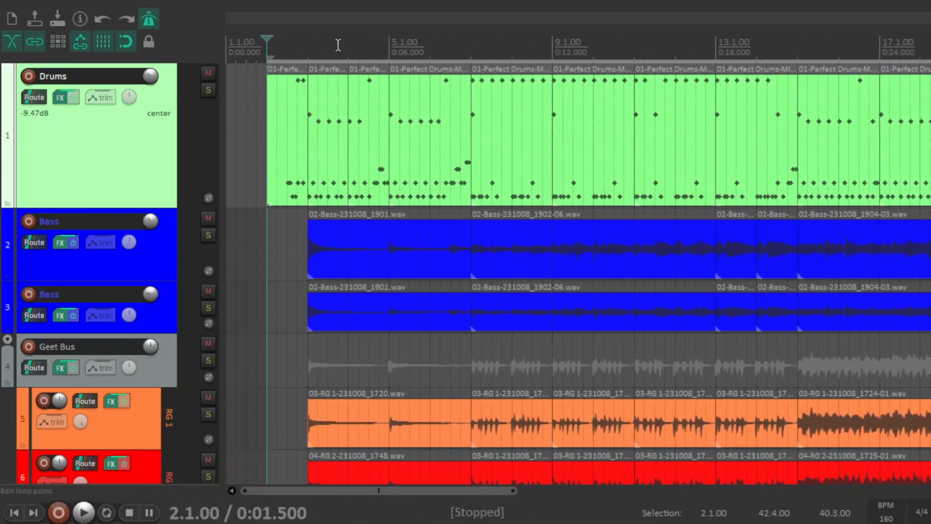
Open the Drums track's effects chain and display the ReaEQ settings for examination.
{"action": "scroll", "coordinate": [436, 46], "scroll_direction": "up", "scroll_amount": 4}
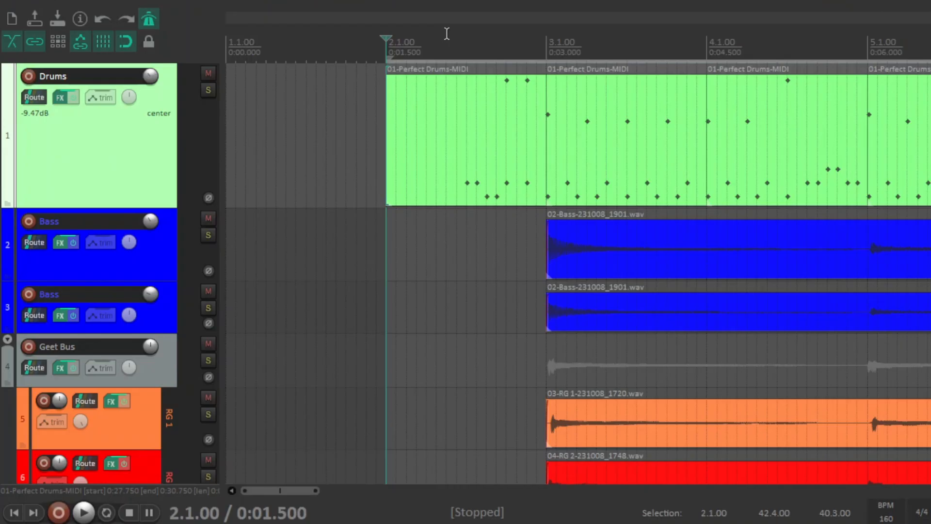
{"action": "left_click", "coordinate": [60, 97]}
{"action": "left_click", "coordinate": [214, 89]}
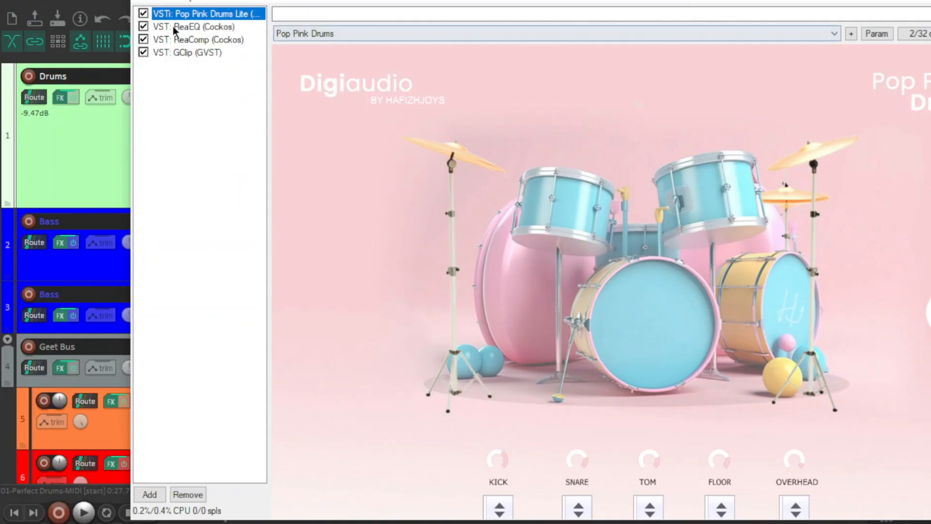
{"action": "left_click", "coordinate": [176, 26]}
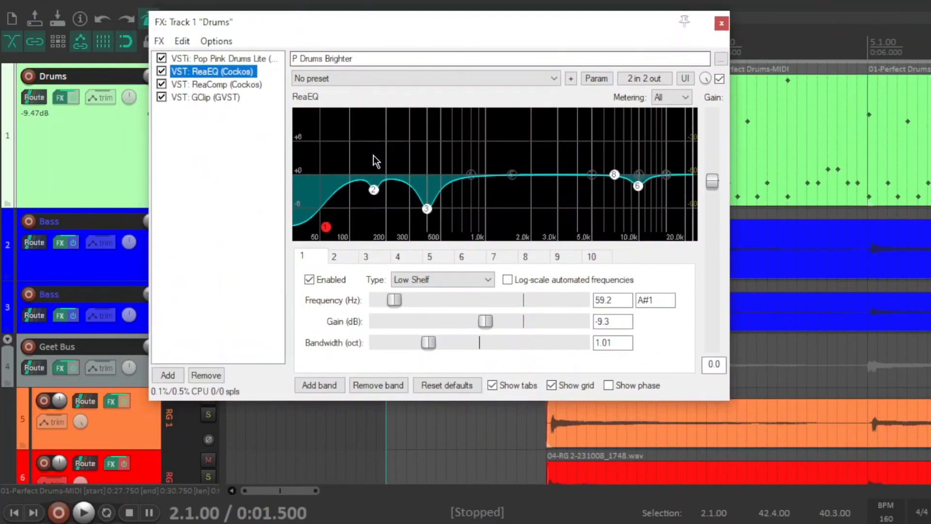
Display the ReaComp settings in the Drums effects chain, moving the window fully into view.
{"action": "left_click", "coordinate": [243, 84]}
{"action": "left_click_drag", "start_coordinate": [331, 17], "coordinate": [340, 38]}
{"action": "left_click", "coordinate": [250, 192]}
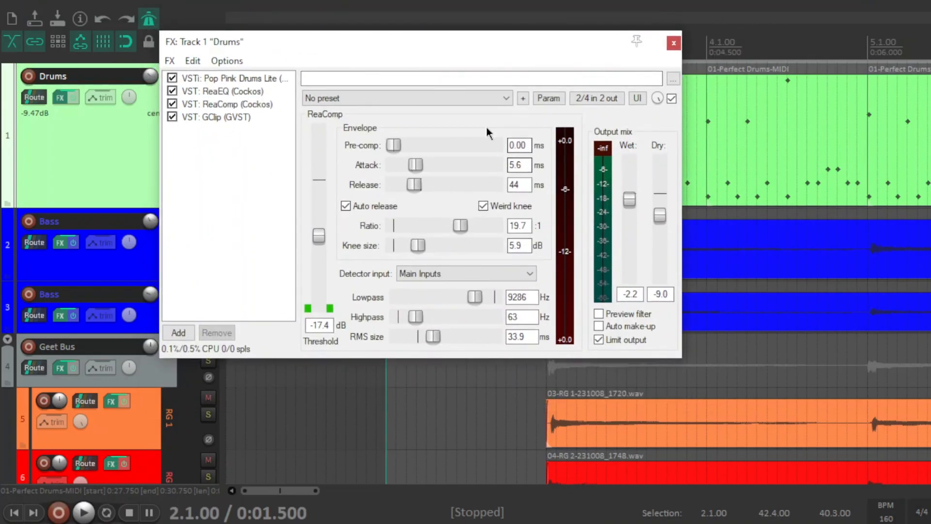
Display the GClip settings in the Drums effects chain and clear the plugin selection in the list.
{"action": "left_click", "coordinate": [243, 118]}
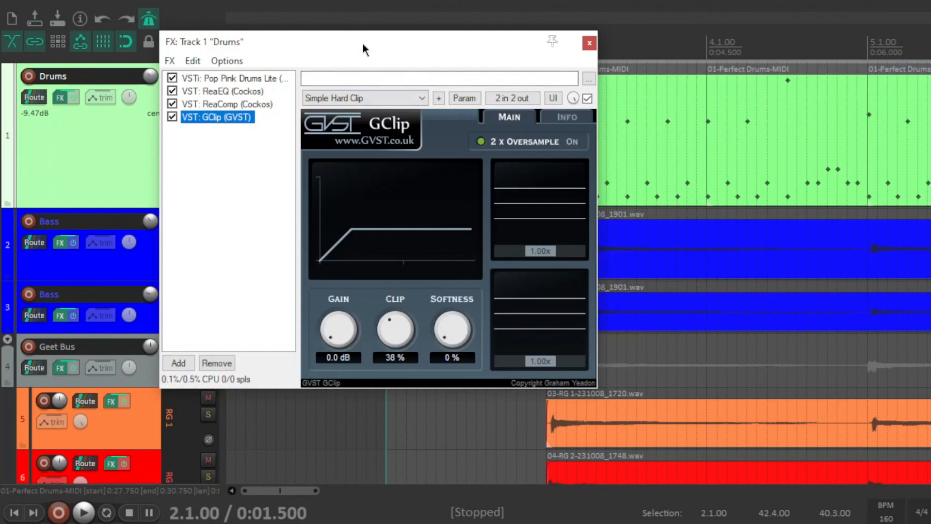
{"action": "left_click_drag", "start_coordinate": [363, 44], "coordinate": [377, 46]}
{"action": "left_click", "coordinate": [228, 202]}
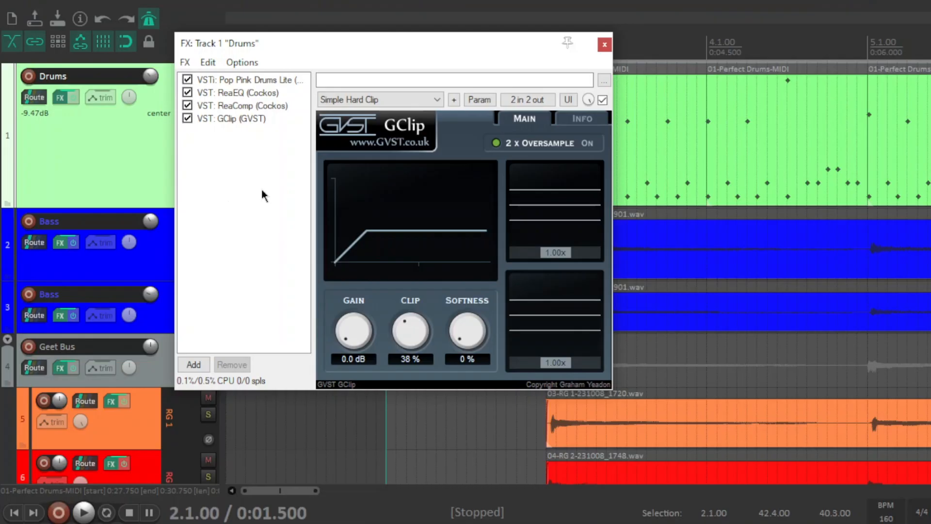
Reopen the Drums effects chain and show the Pop Pink Drums Lite interface, shifting its window until the Master knob is in view.
{"action": "left_click", "coordinate": [59, 98]}
{"action": "left_click", "coordinate": [59, 97]}
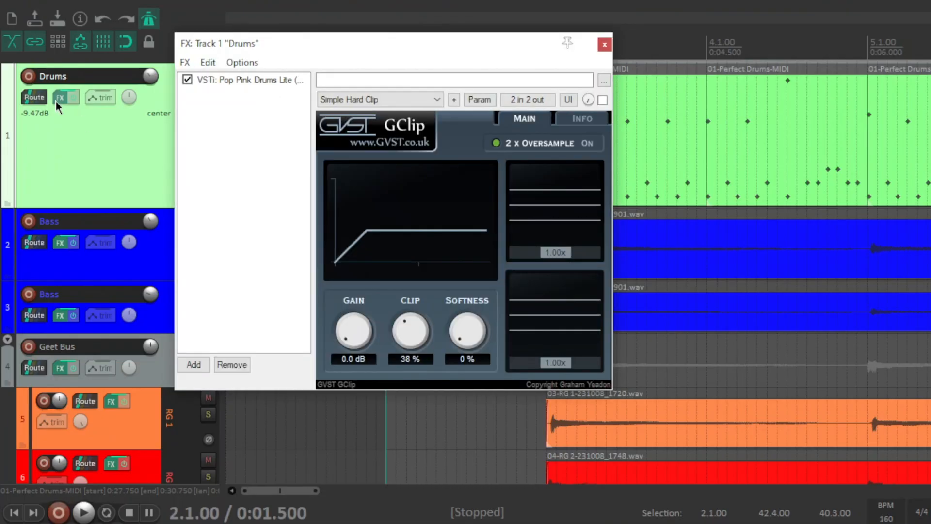
{"action": "left_click", "coordinate": [245, 79]}
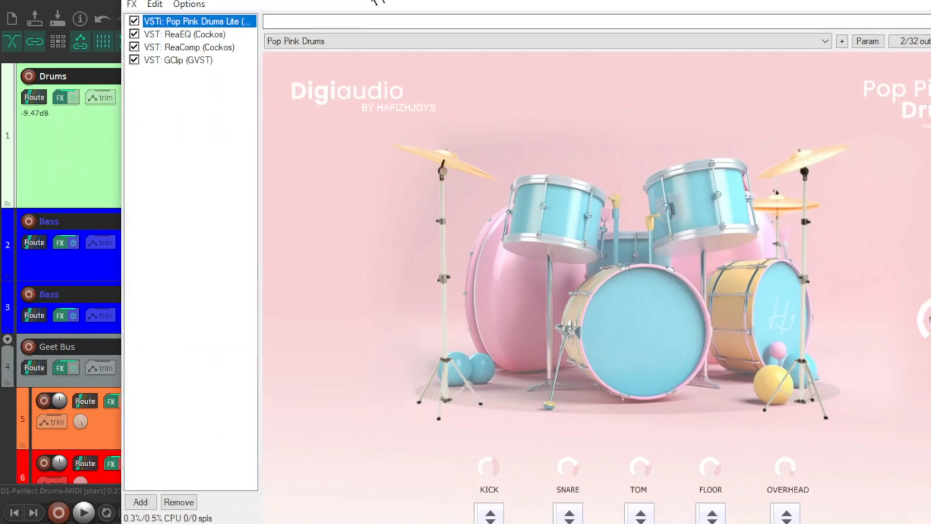
{"action": "left_click_drag", "start_coordinate": [373, 1], "coordinate": [315, 0]}
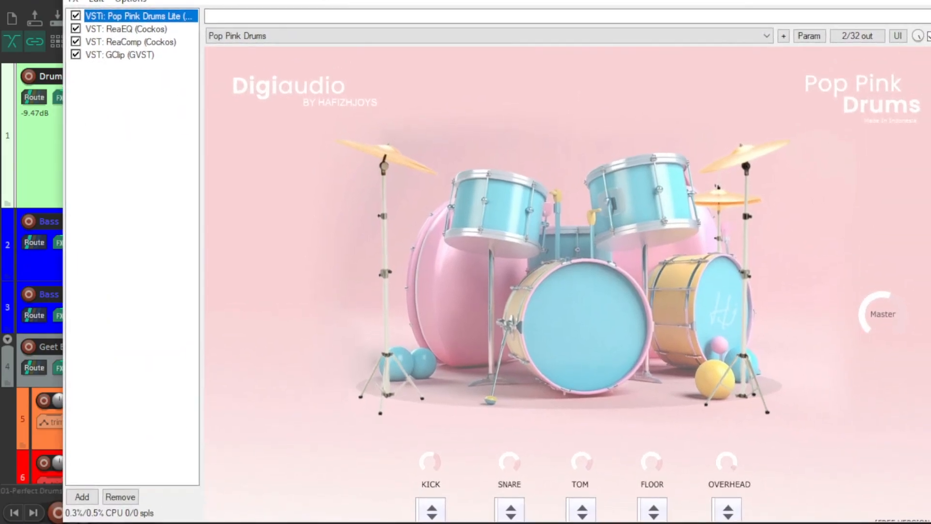